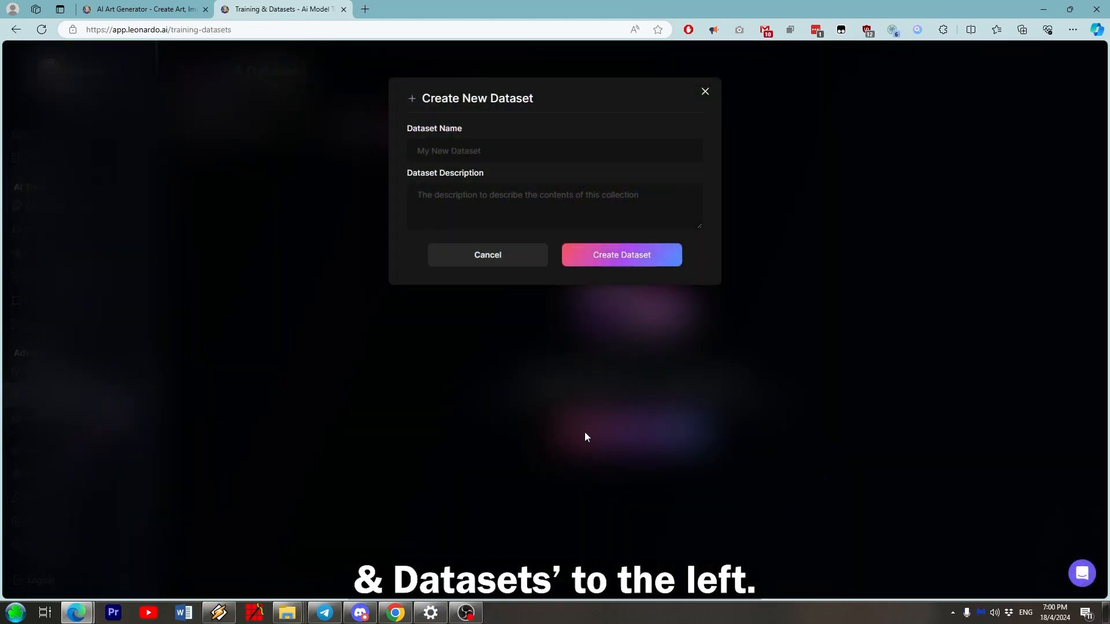
Create a dataset named MeJono and upload the set of portrait photos to its dataset images
{"action": "left_click", "coordinate": [559, 152]}
{"action": "type", "text": "MeJono"}
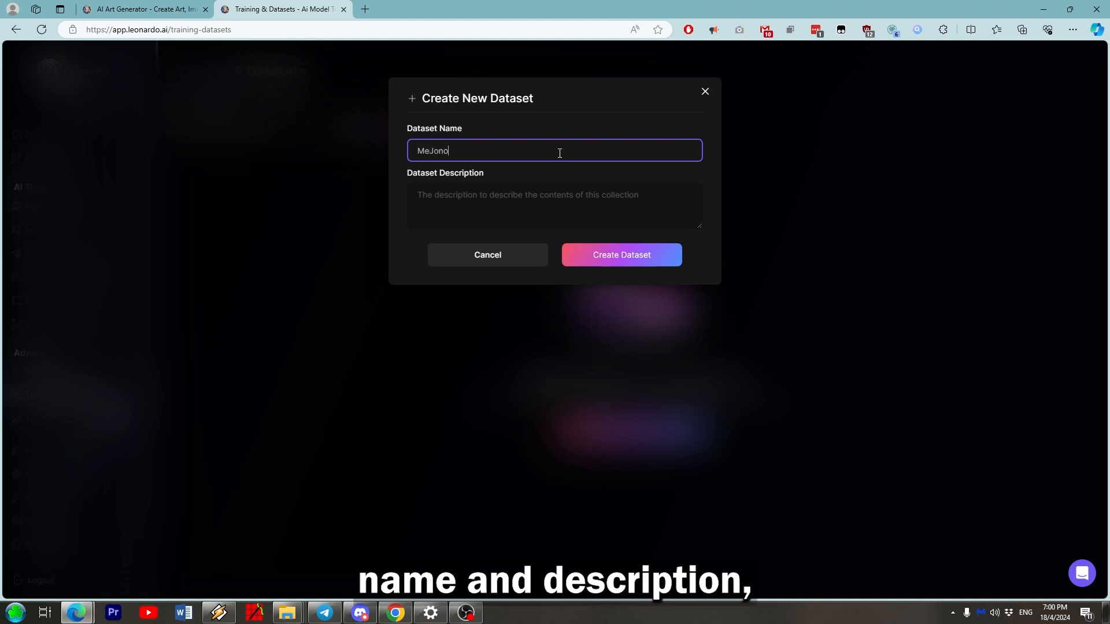
{"action": "left_click", "coordinate": [596, 254]}
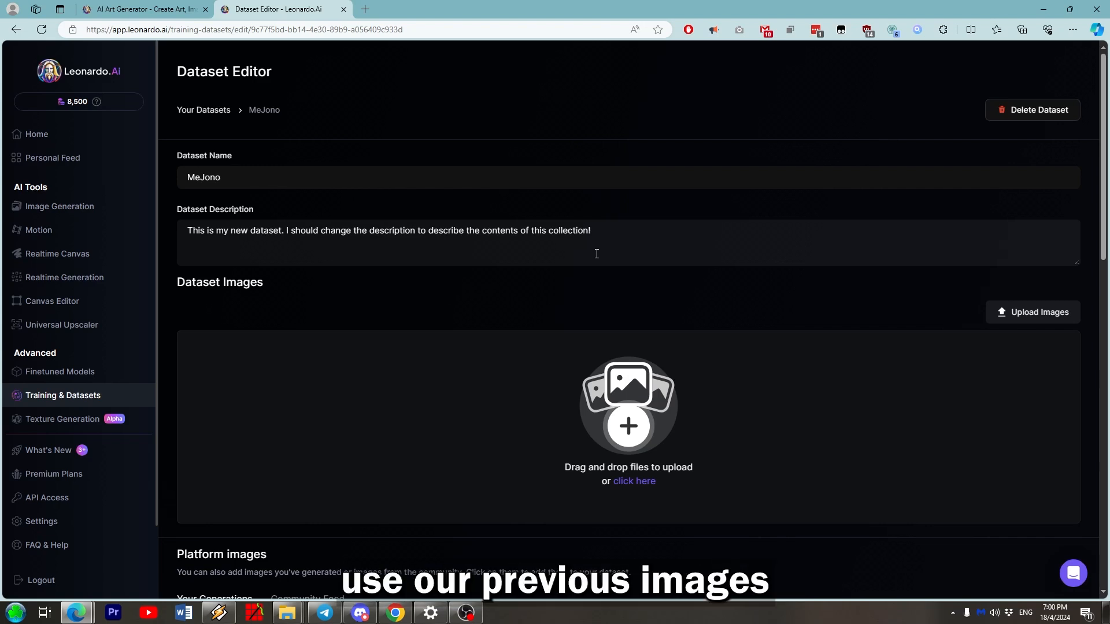
{"action": "scroll", "coordinate": [597, 254], "scroll_direction": "down", "scroll_amount": 3}
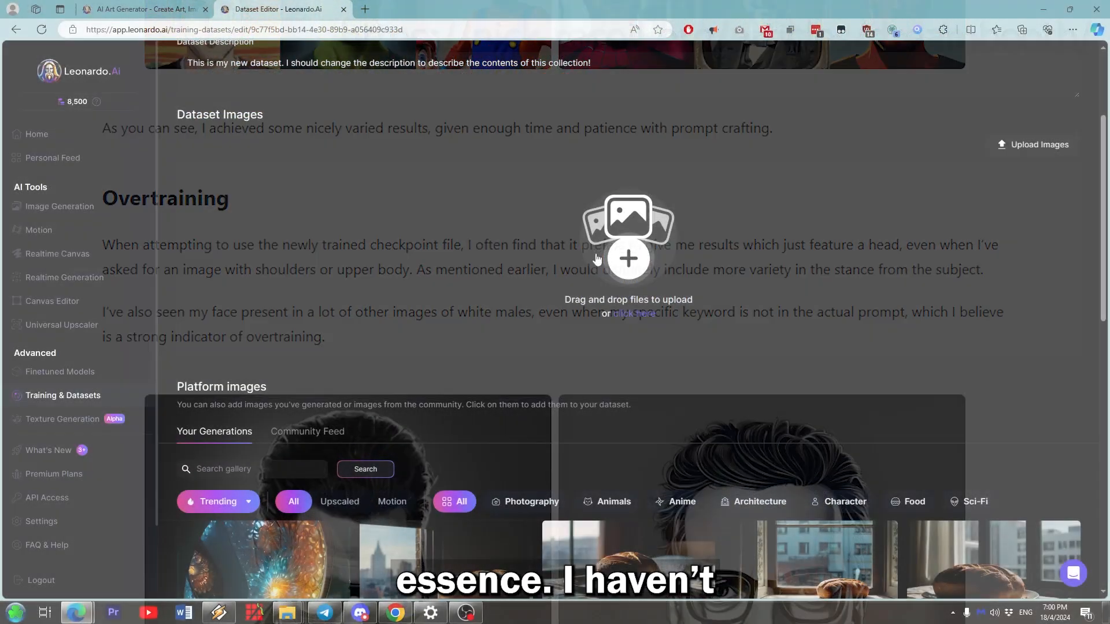
{"action": "left_click_drag", "start_coordinate": [456, 290], "coordinate": [456, 290]}
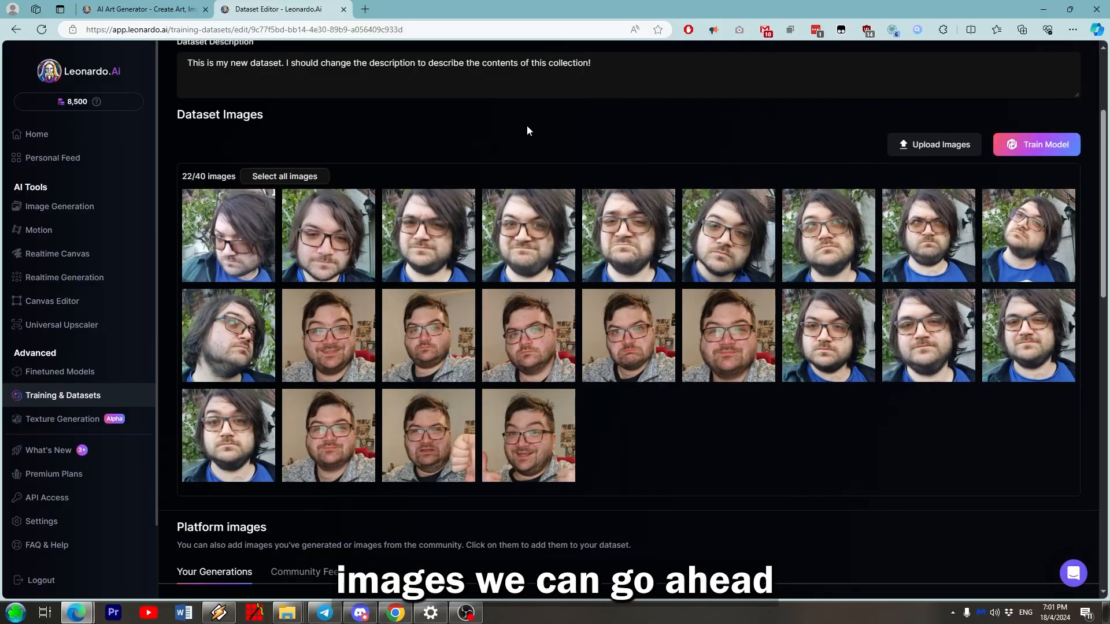
Configure model training for the dataset with 768×768 resolution, the Characters category and the Stable Diffusion v2.1 (768×768) base model
{"action": "left_click", "coordinate": [1008, 150]}
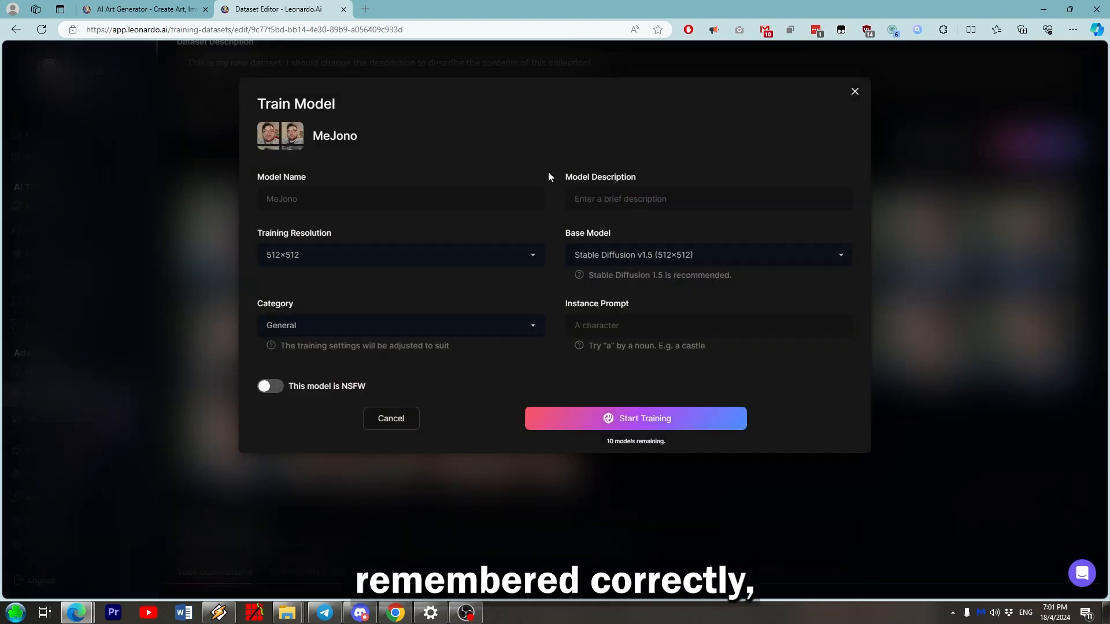
{"action": "left_click", "coordinate": [439, 255]}
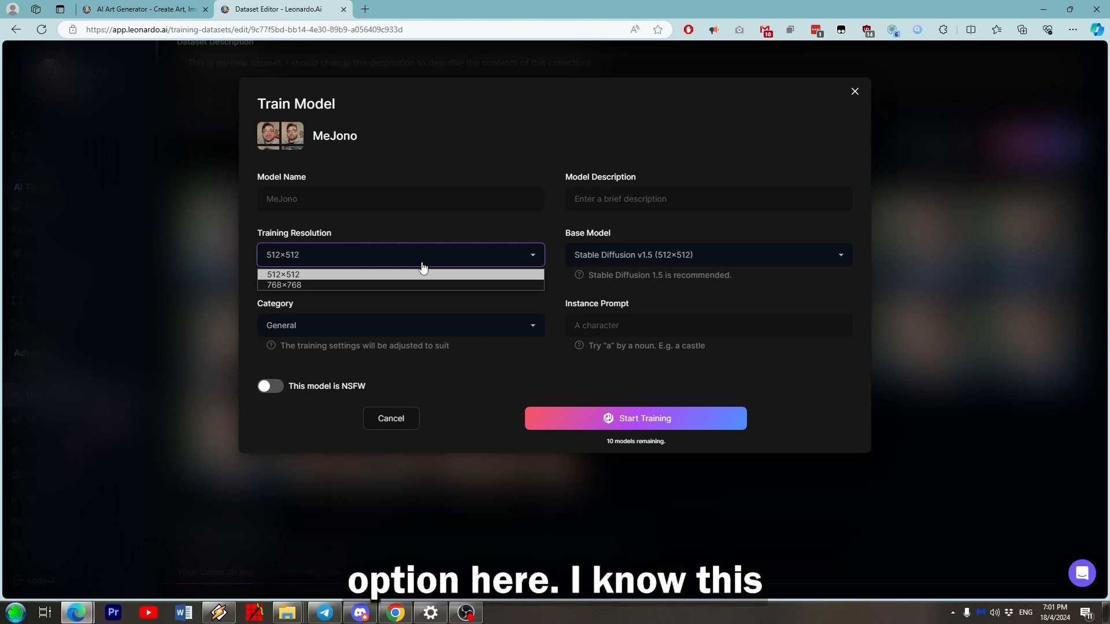
{"action": "left_click", "coordinate": [395, 284]}
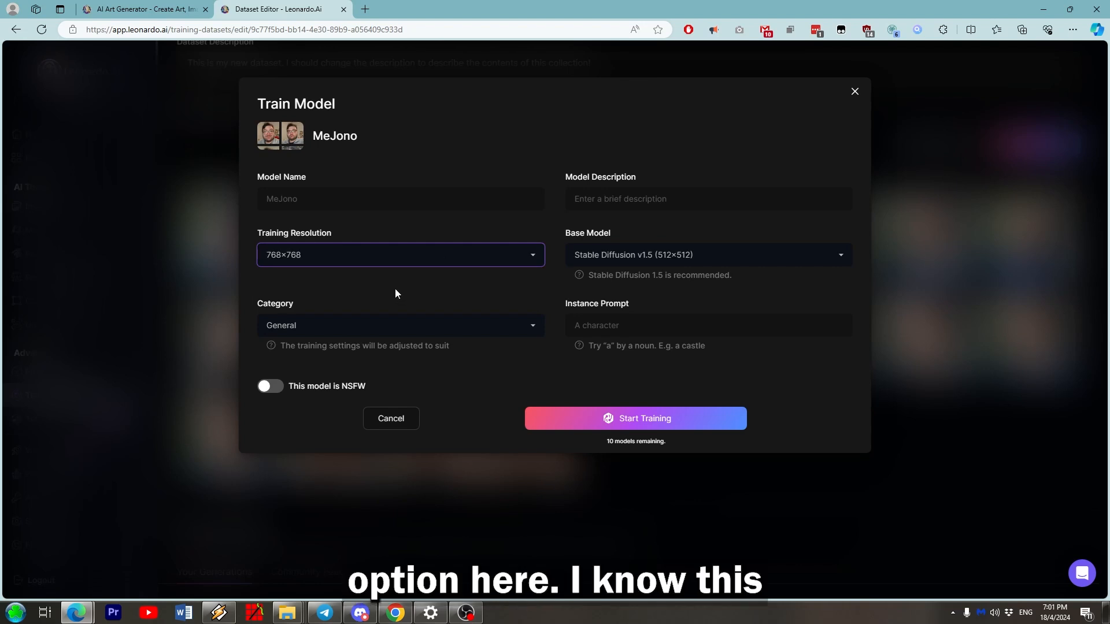
{"action": "left_click", "coordinate": [412, 327]}
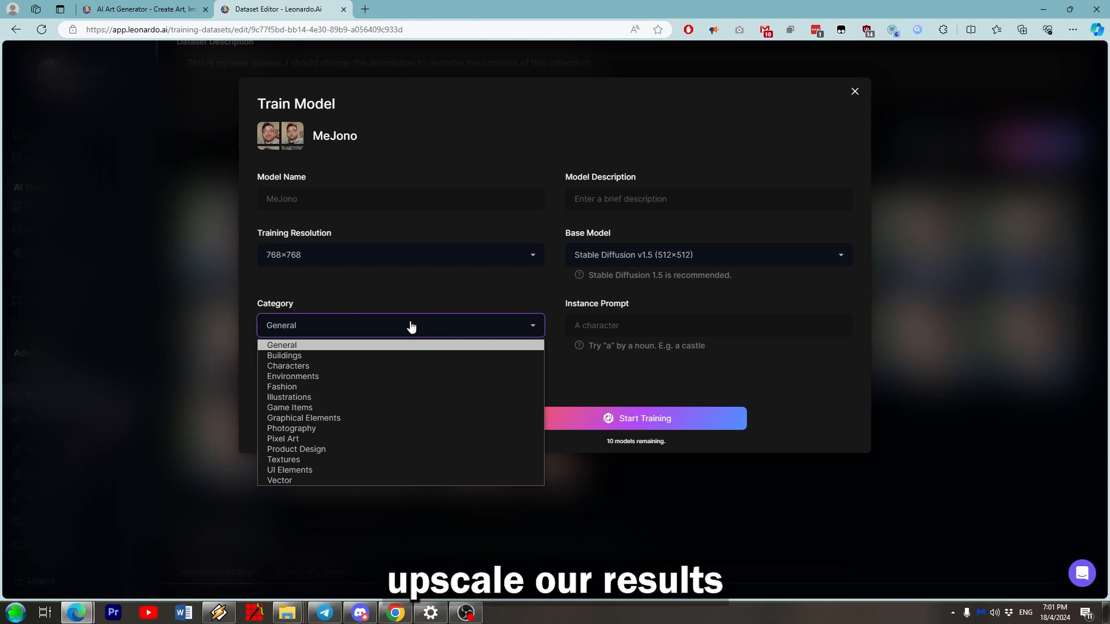
{"action": "left_click", "coordinate": [403, 367]}
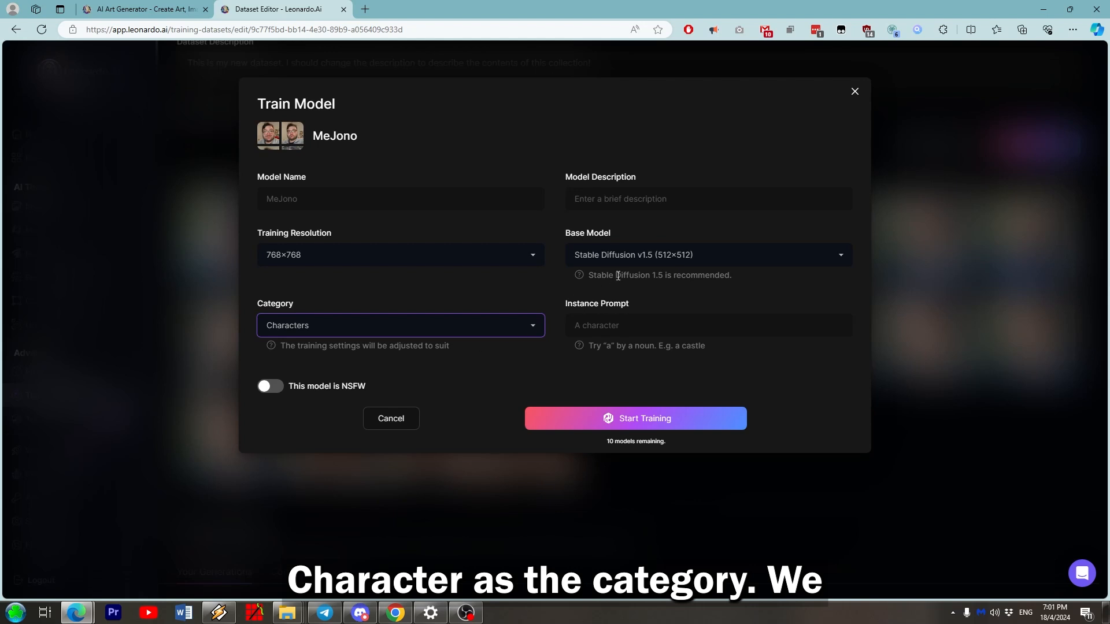
{"action": "left_click", "coordinate": [629, 257]}
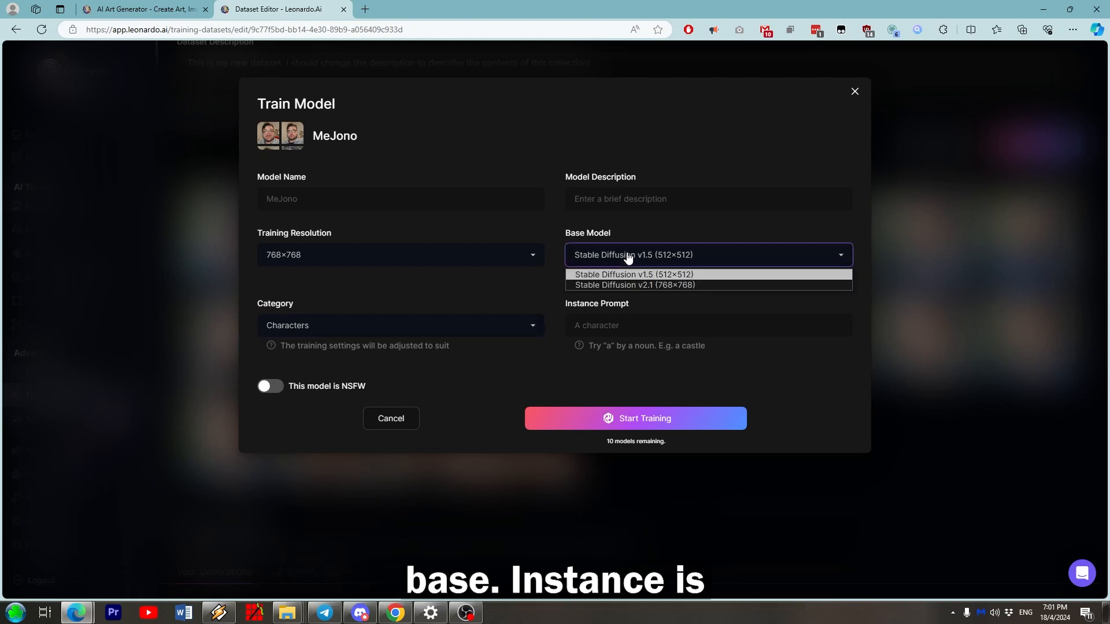
{"action": "left_click", "coordinate": [647, 284]}
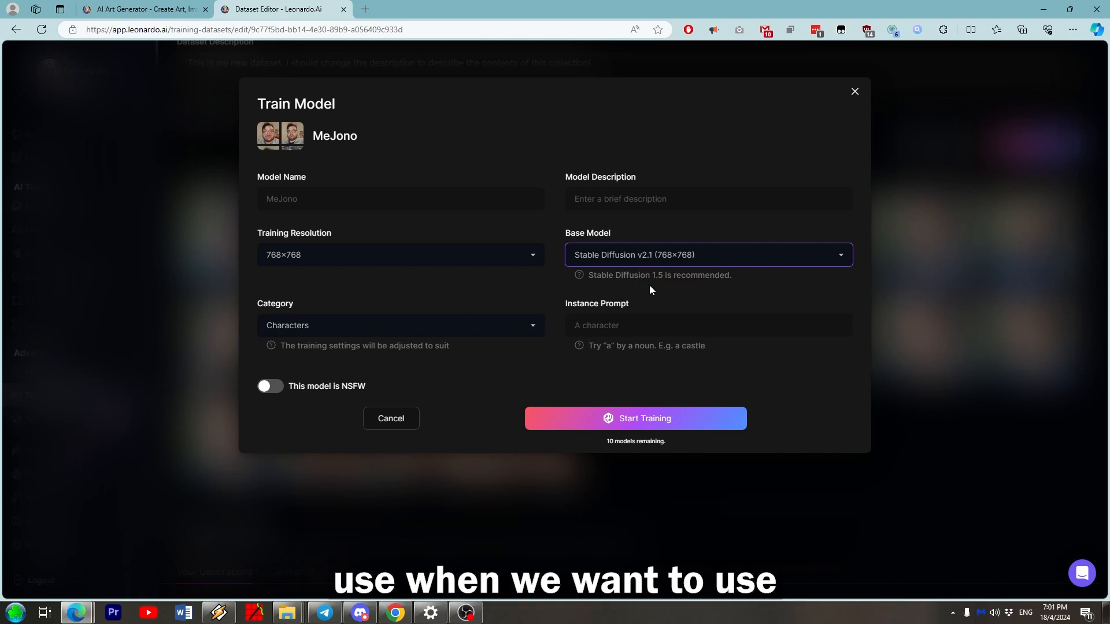
Set the instance prompt to MeJono, start the training and view its job status
{"action": "left_click", "coordinate": [675, 324]}
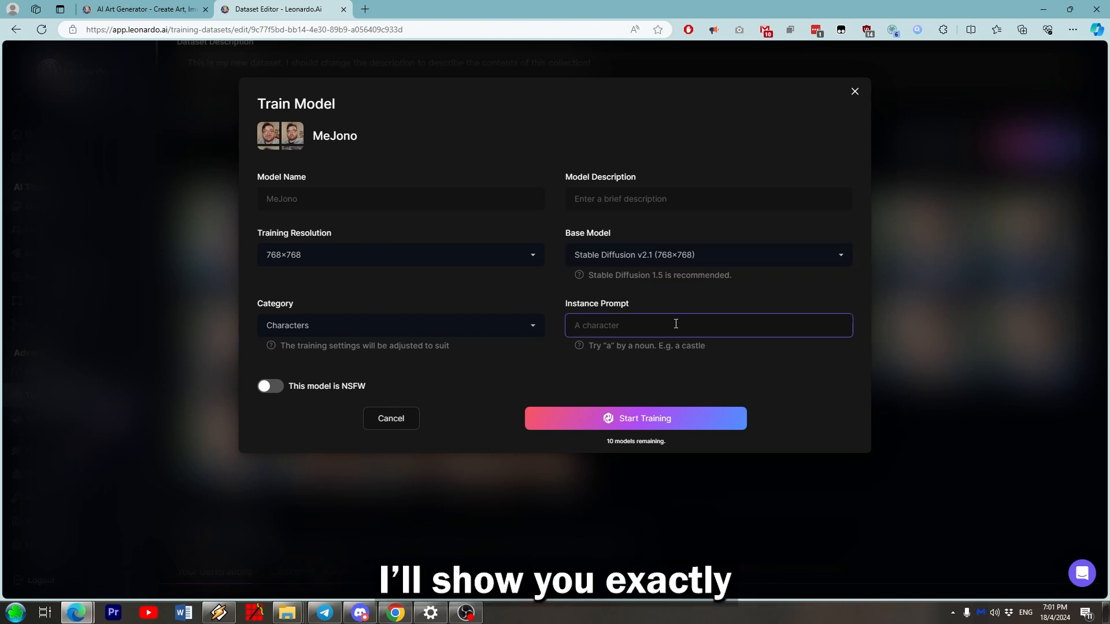
{"action": "type", "text": "MeJono"}
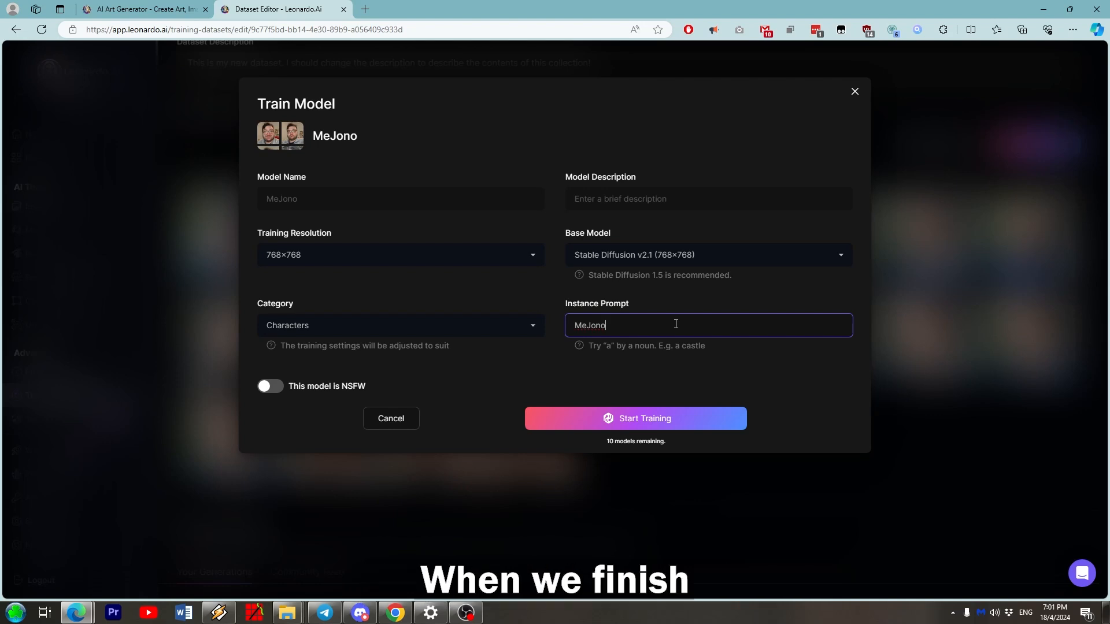
{"action": "left_click", "coordinate": [546, 418]}
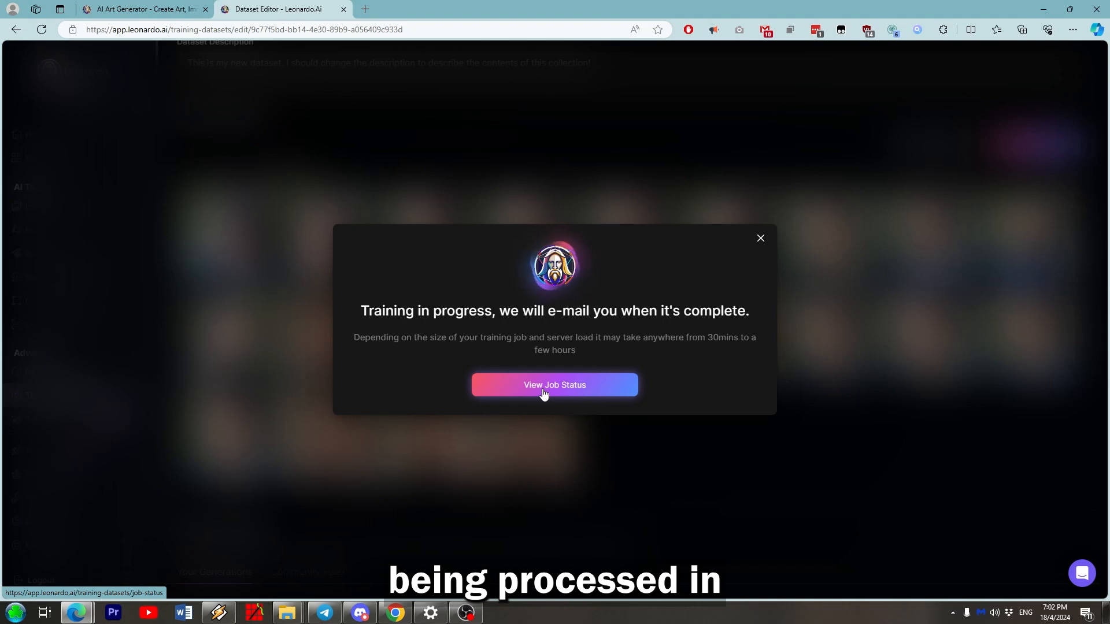
{"action": "left_click", "coordinate": [543, 394]}
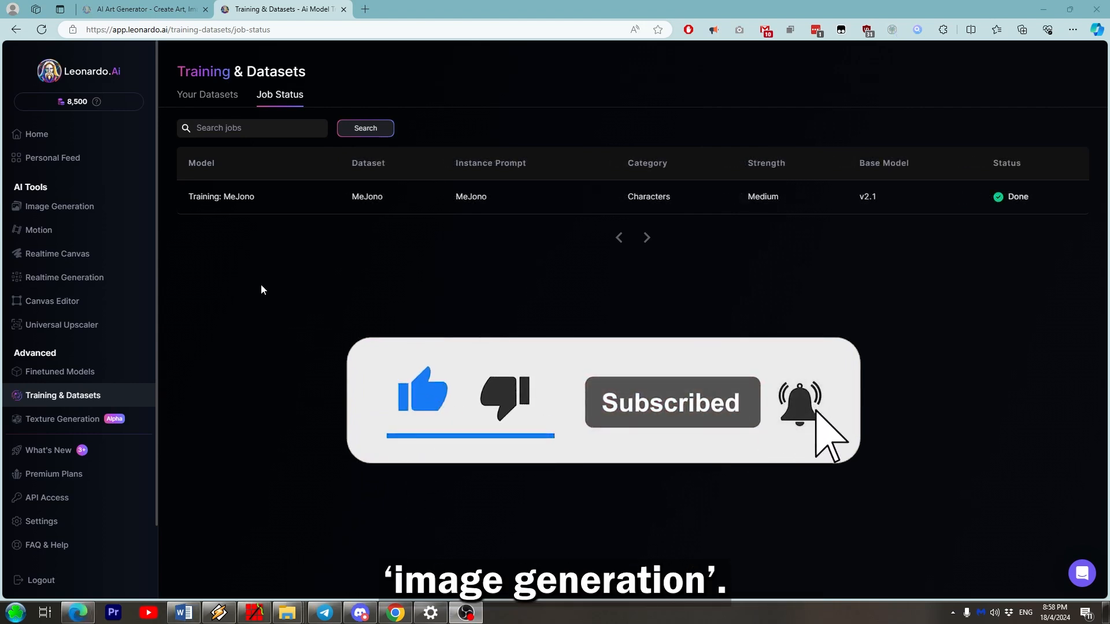
Go to image generation and choose the custom-trained MeJono model as the finetuned model to generate with
{"action": "left_click", "coordinate": [63, 206]}
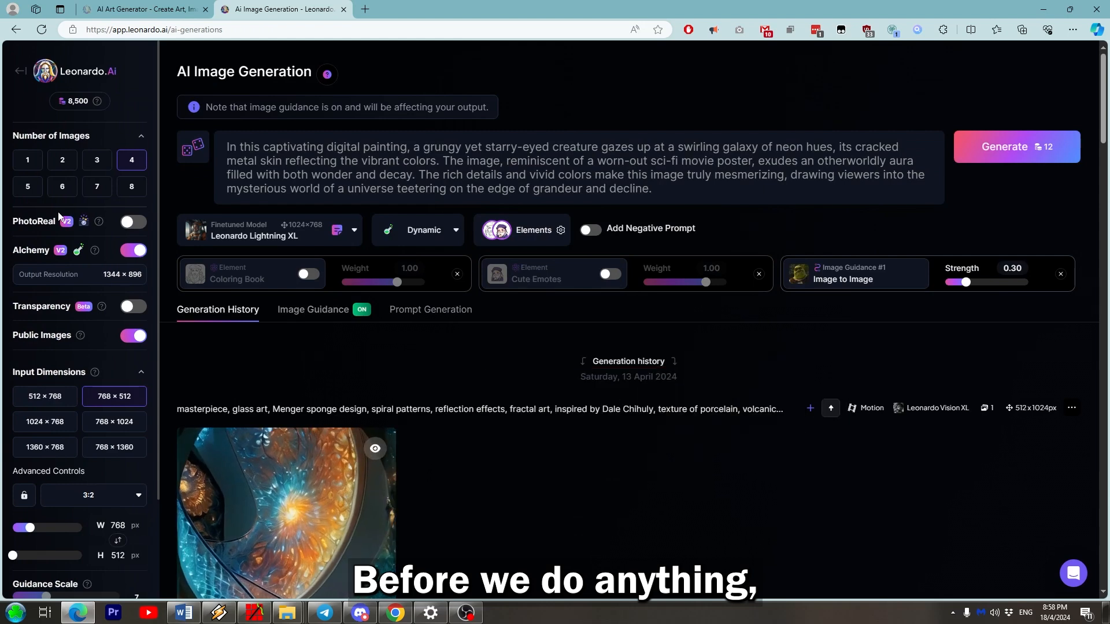
{"action": "left_click", "coordinate": [255, 232]}
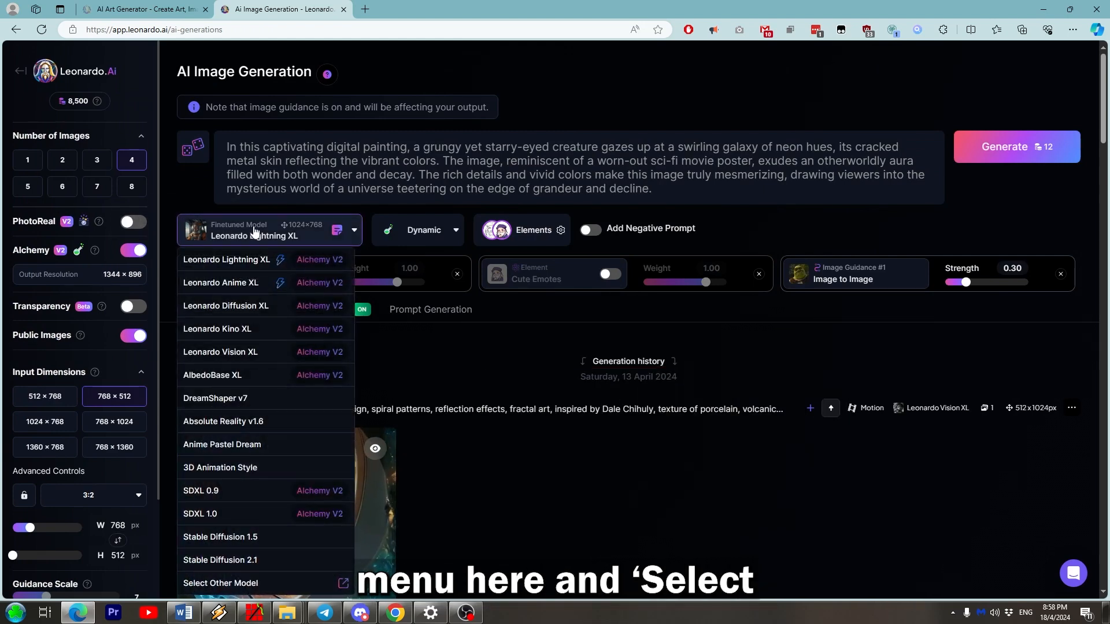
{"action": "left_click", "coordinate": [276, 578]}
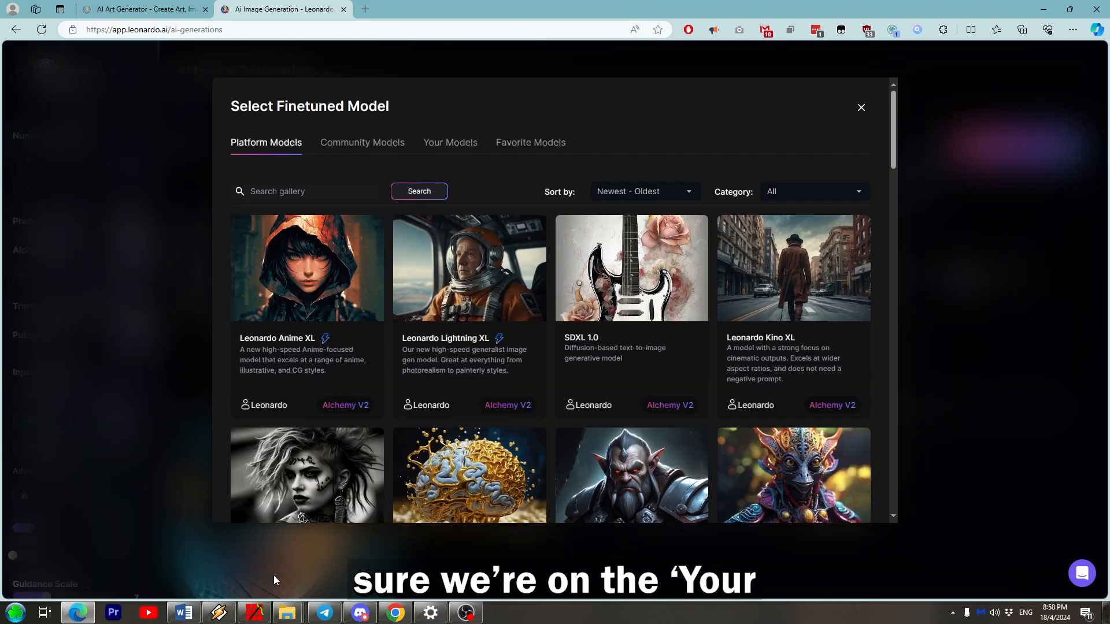
{"action": "left_click", "coordinate": [448, 144]}
{"action": "mouse_move", "coordinate": [343, 257]}
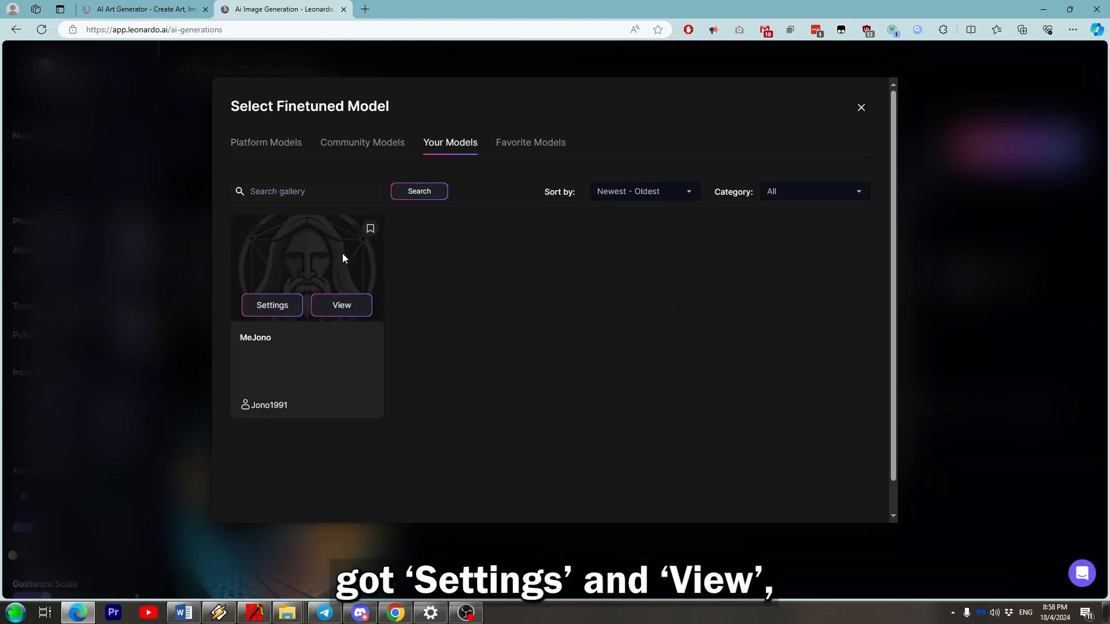
{"action": "left_click", "coordinate": [333, 306]}
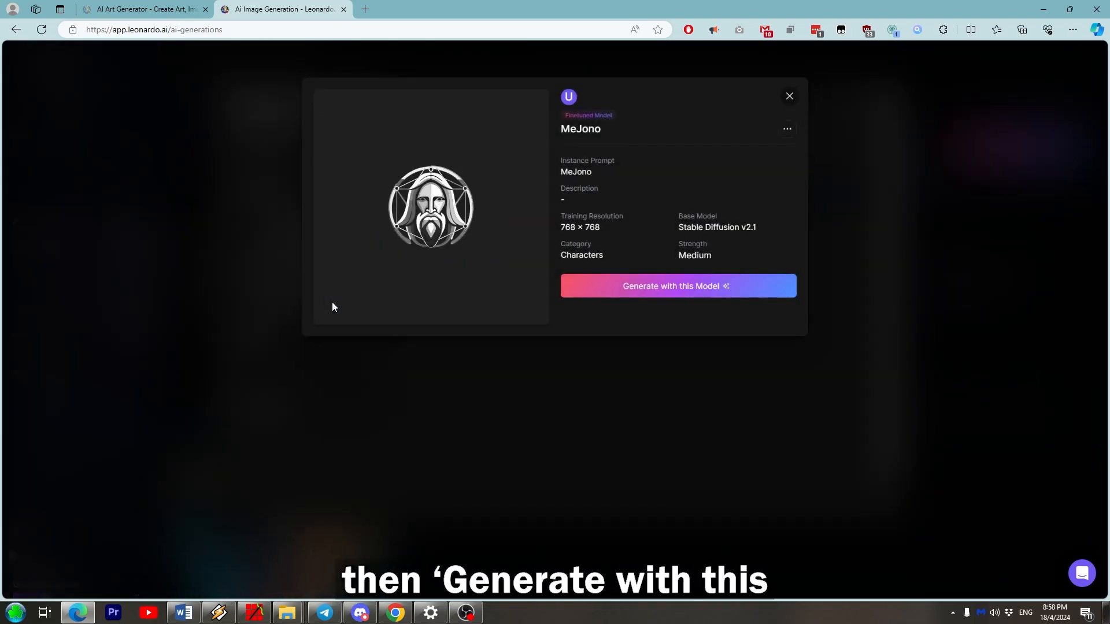
{"action": "left_click", "coordinate": [584, 292]}
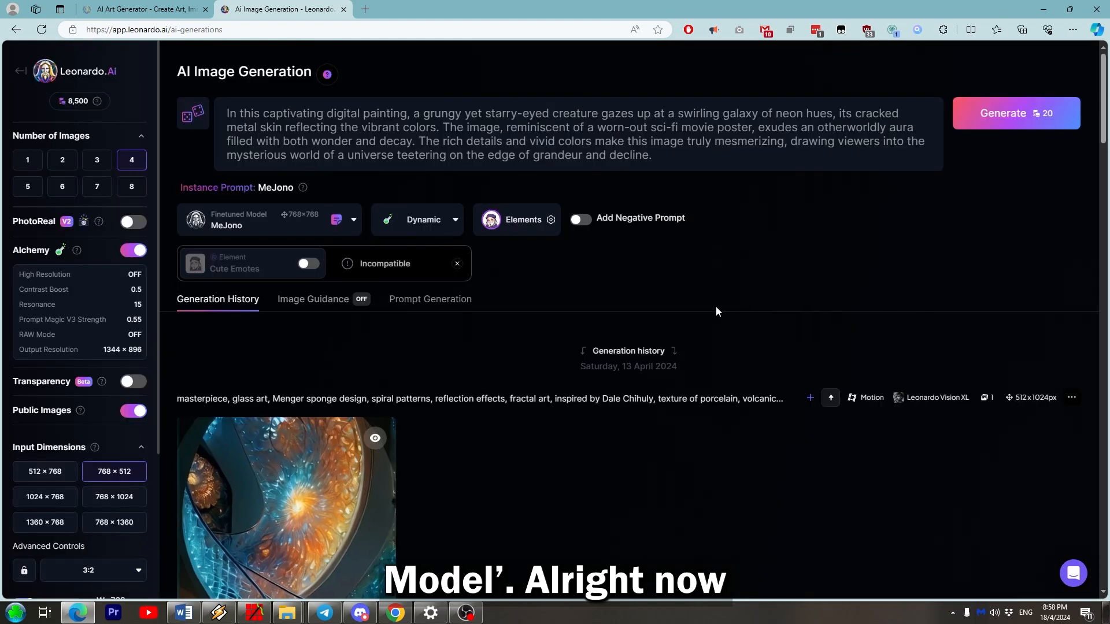
Remove the Cute Emotes element, generate four images from the prompt "MeJono, man sitting an office" and view the results enlarged
{"action": "left_click", "coordinate": [457, 265]}
{"action": "left_click", "coordinate": [464, 140]}
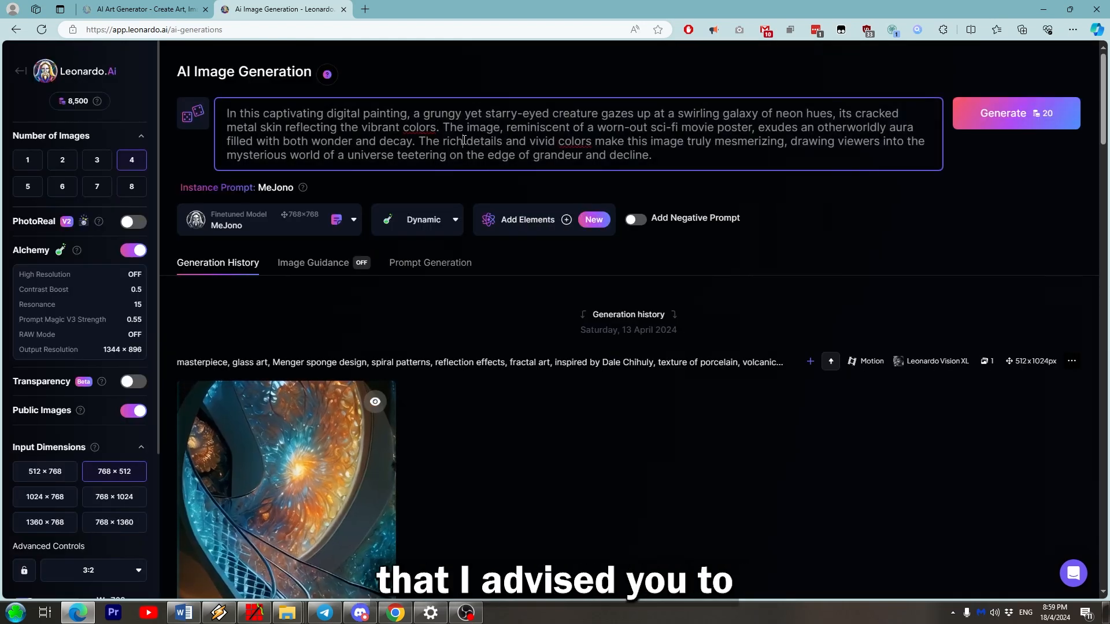
{"action": "key", "text": "ctrl+a"}
{"action": "type", "text": "MeJono, man sitting an office"}
{"action": "left_click", "coordinate": [982, 113]}
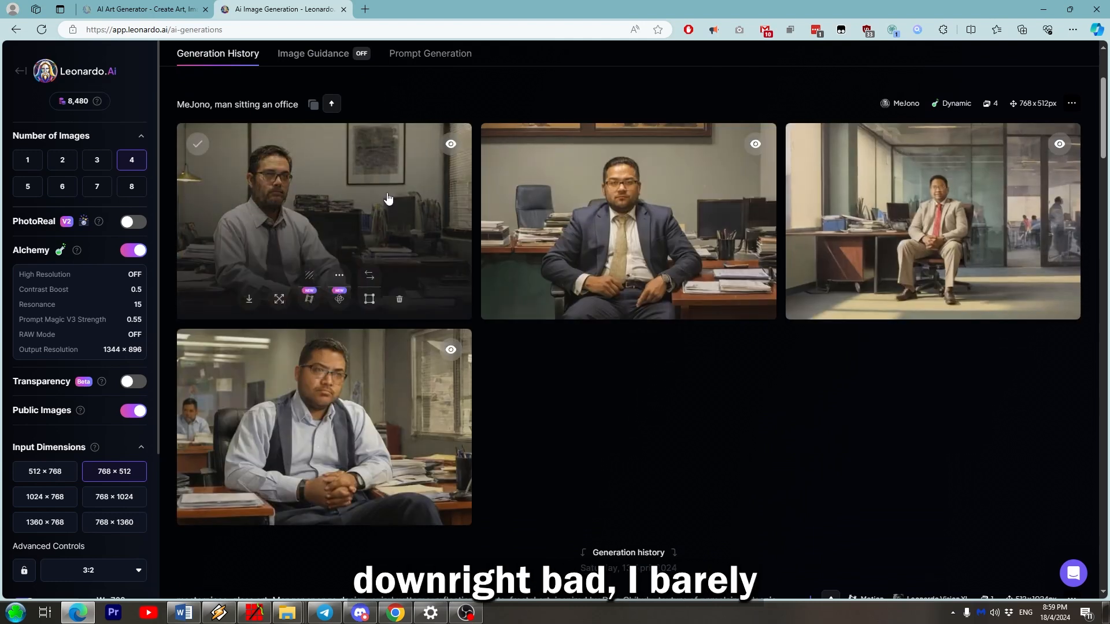
{"action": "left_click", "coordinate": [410, 196]}
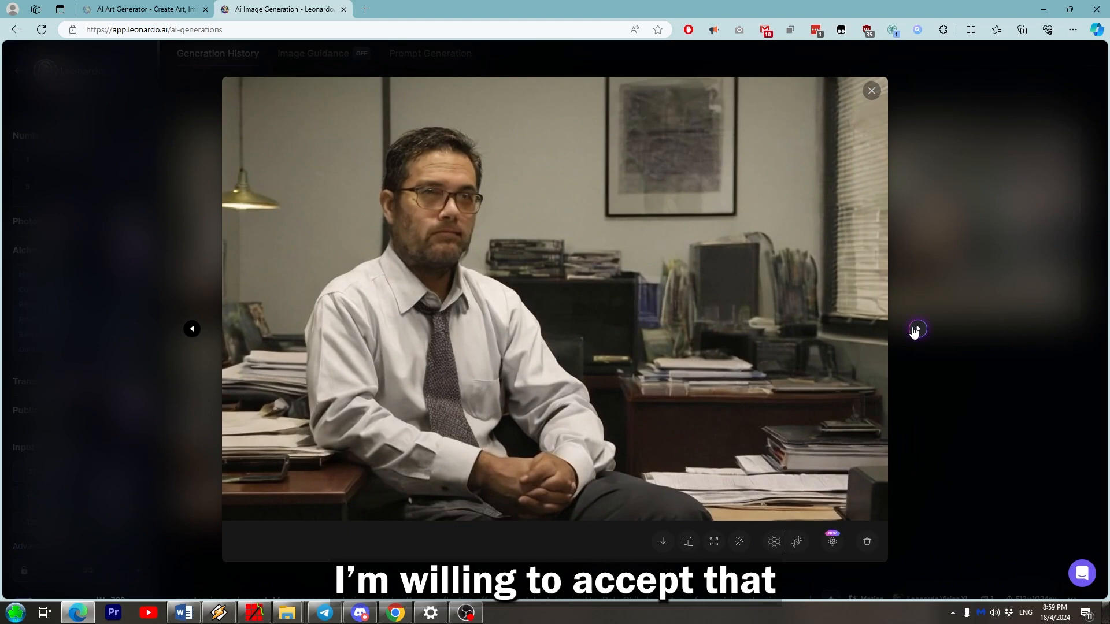
{"action": "left_click", "coordinate": [916, 329]}
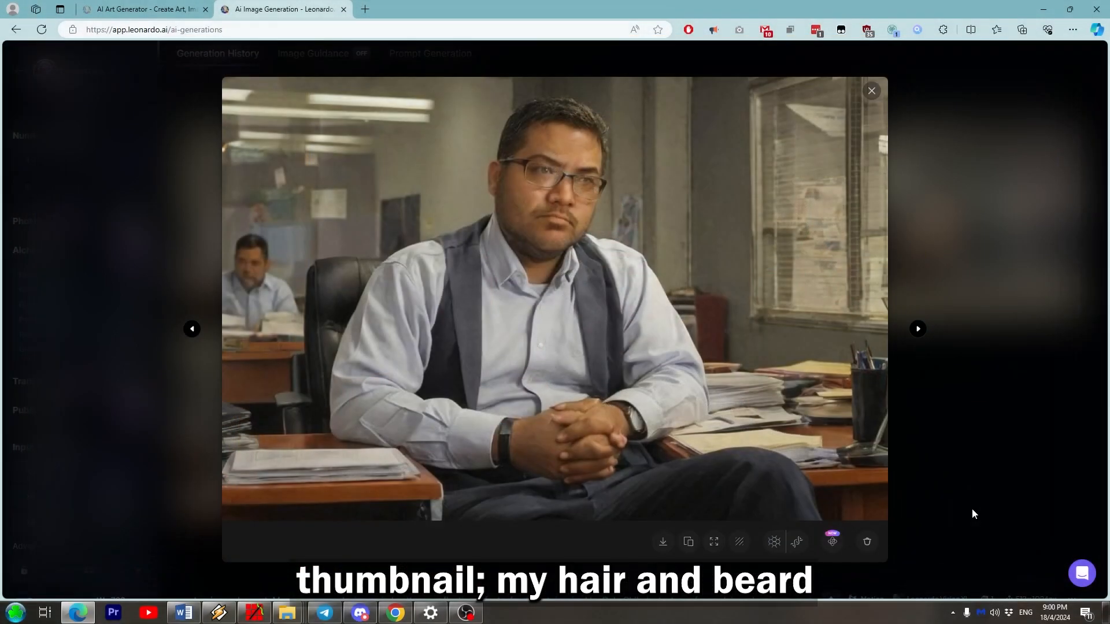
{"action": "left_click", "coordinate": [972, 513]}
Shorten the prompt to "MeJono sitting an office", generate new images and view each of them enlarged
{"action": "scroll", "coordinate": [758, 495], "scroll_direction": "up", "scroll_amount": 3}
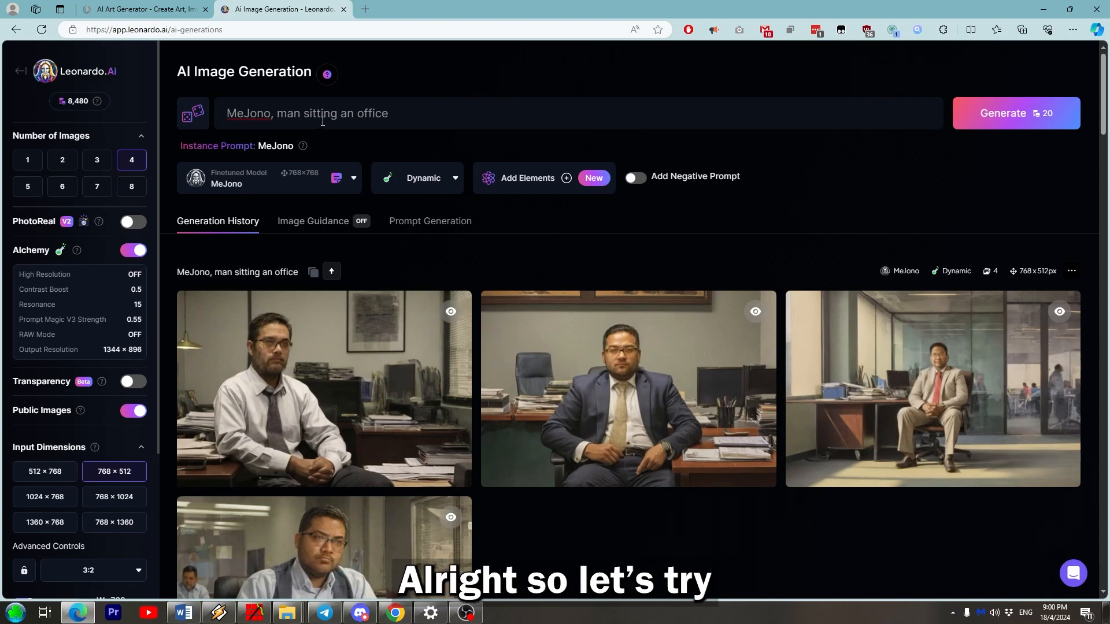
{"action": "left_click_drag", "start_coordinate": [271, 115], "coordinate": [294, 121]}
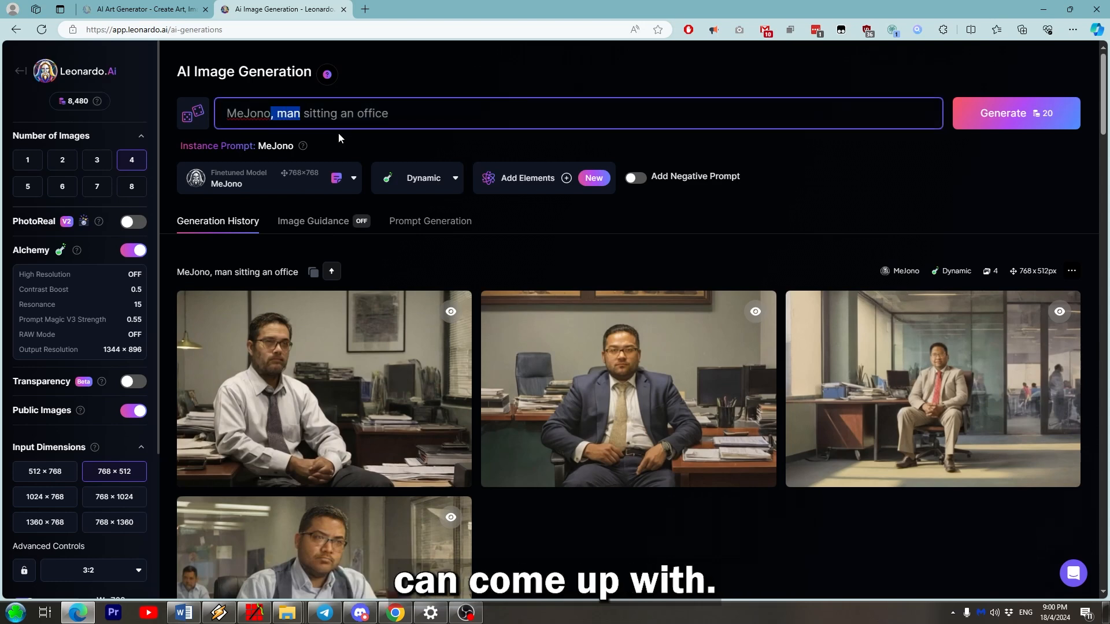
{"action": "key", "text": "BackSpace"}
{"action": "key", "text": "Return"}
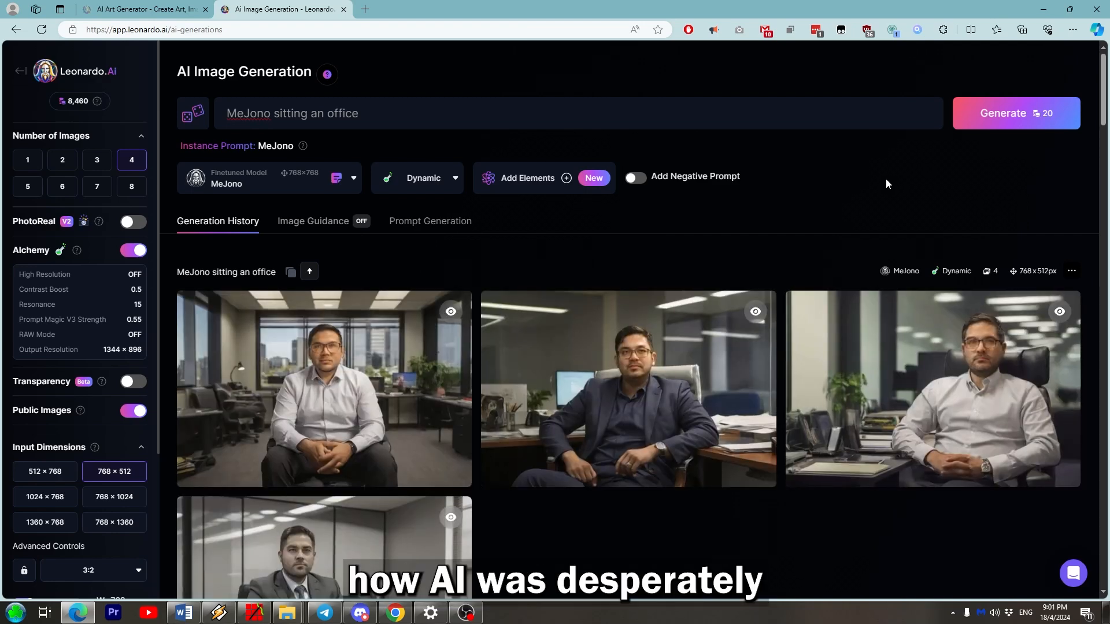
{"action": "left_click", "coordinate": [880, 354]}
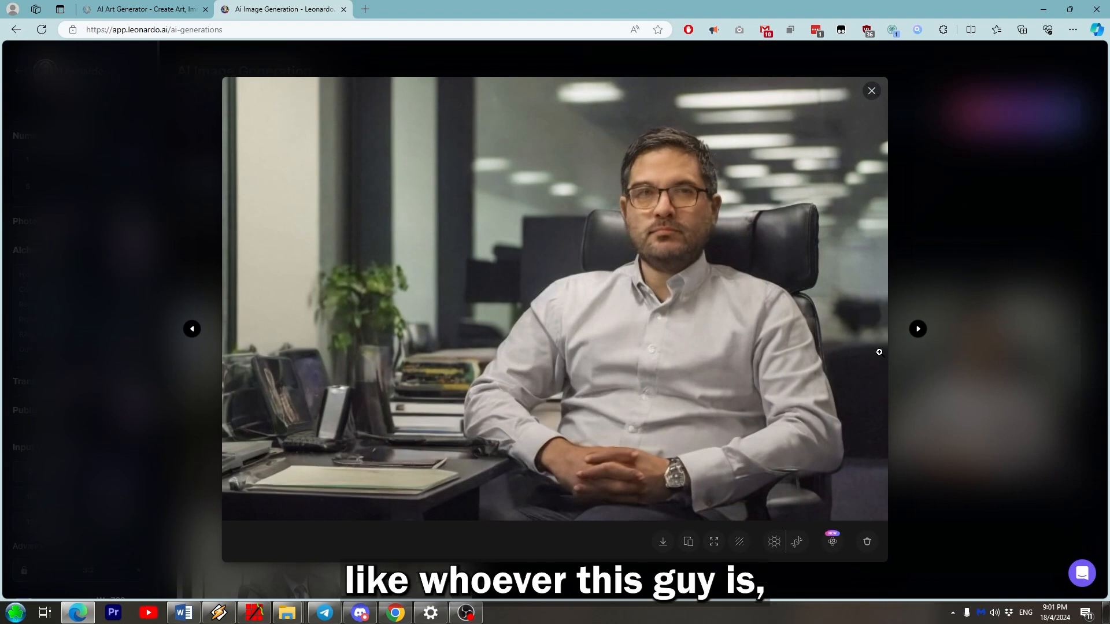
{"action": "left_click", "coordinate": [190, 329]}
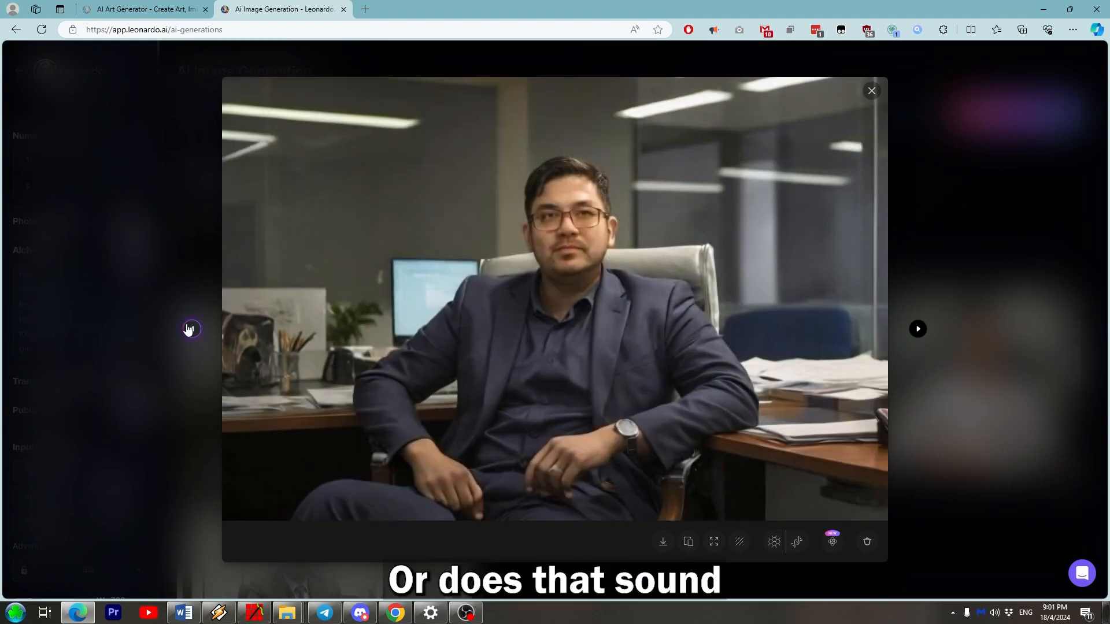
{"action": "left_click", "coordinate": [191, 329]}
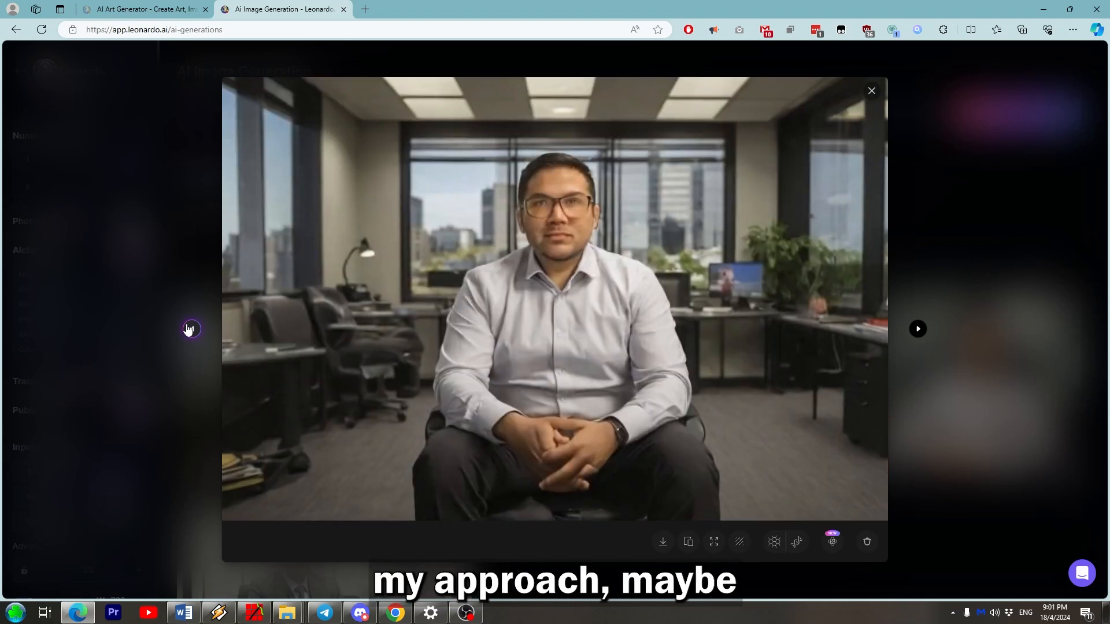
{"action": "left_click", "coordinate": [190, 329]}
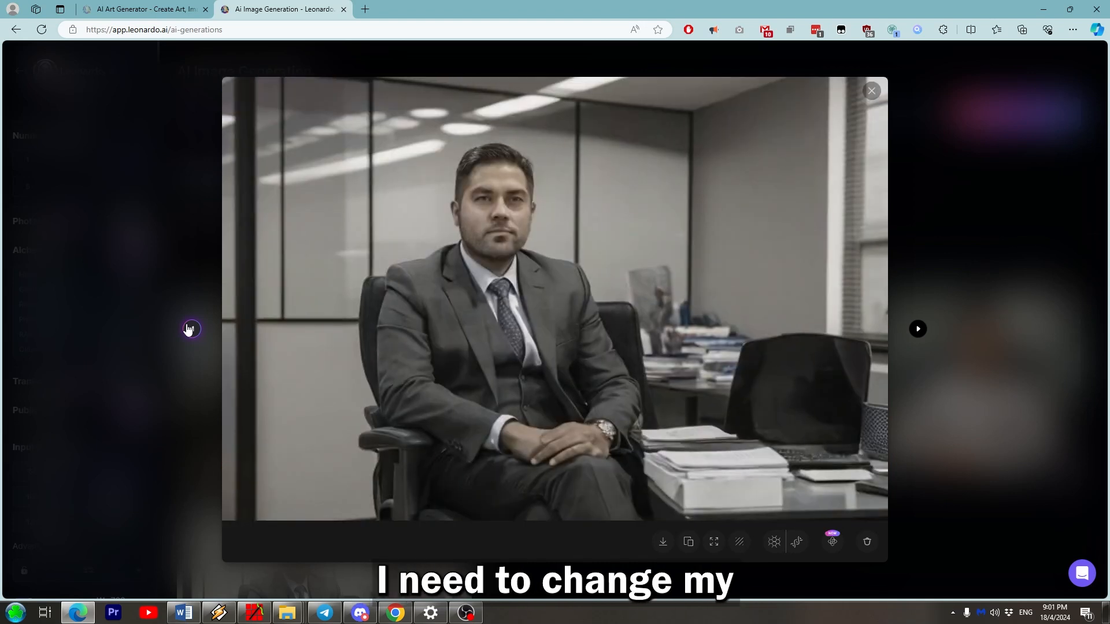
{"action": "left_click", "coordinate": [1031, 490]}
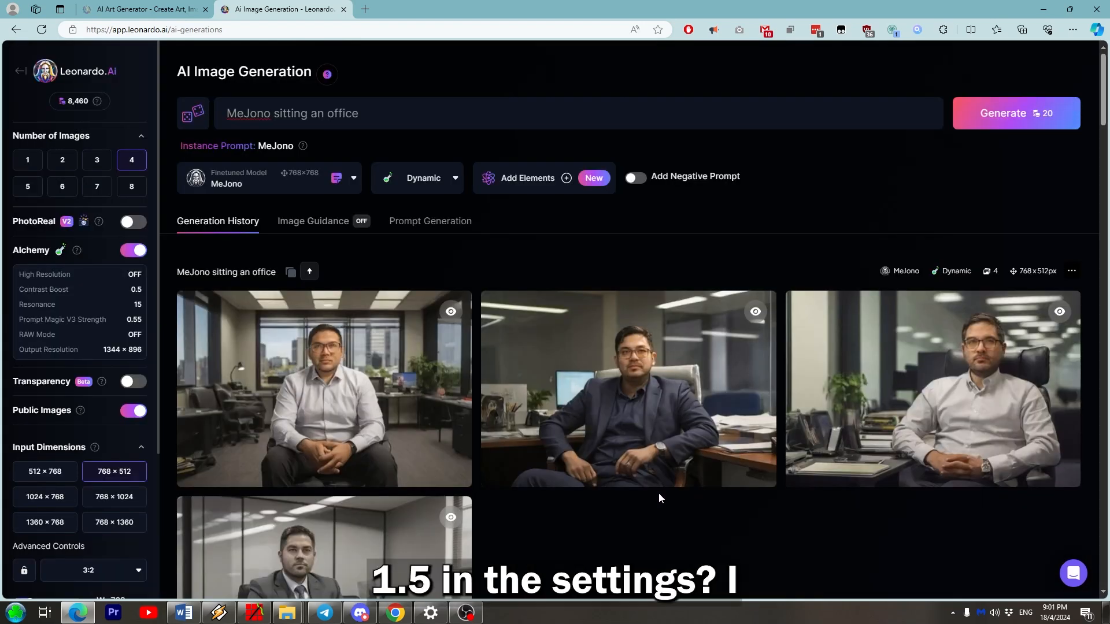
Replace the image prompt with "MeJono, man dressed as a giant Koala"
{"action": "triple_click", "coordinate": [390, 111]}
{"action": "type", "text": "MeJono, man dressed as a giant Koala"}
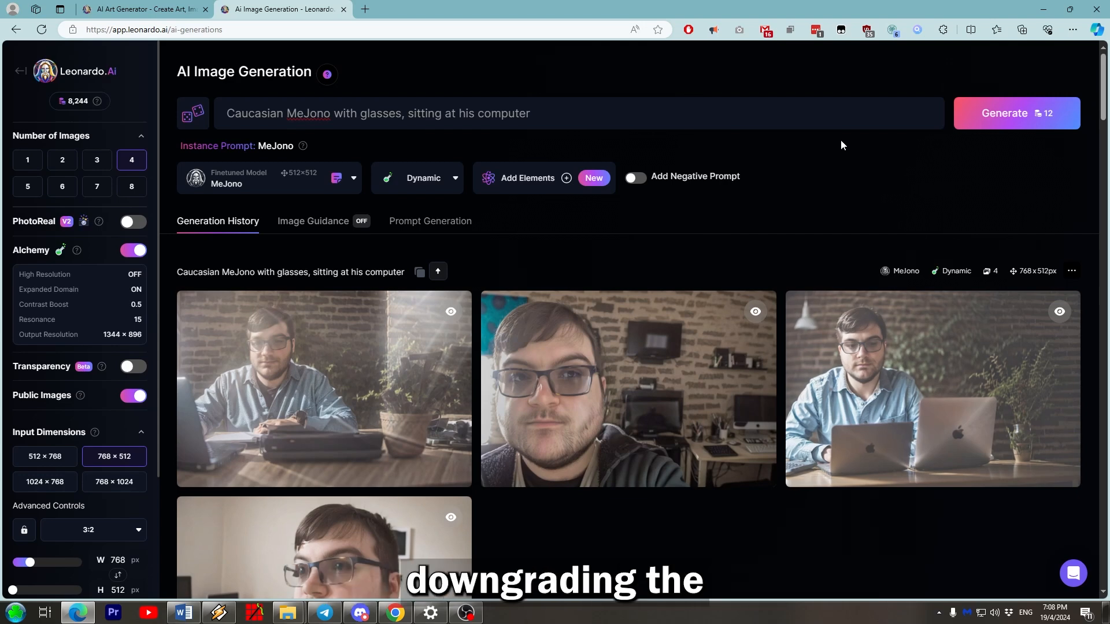
Review the images generated from the prompt "Caucasian MeJono with glasses, sitting at his computer"
{"action": "scroll", "coordinate": [797, 140], "scroll_direction": "down", "scroll_amount": 2}
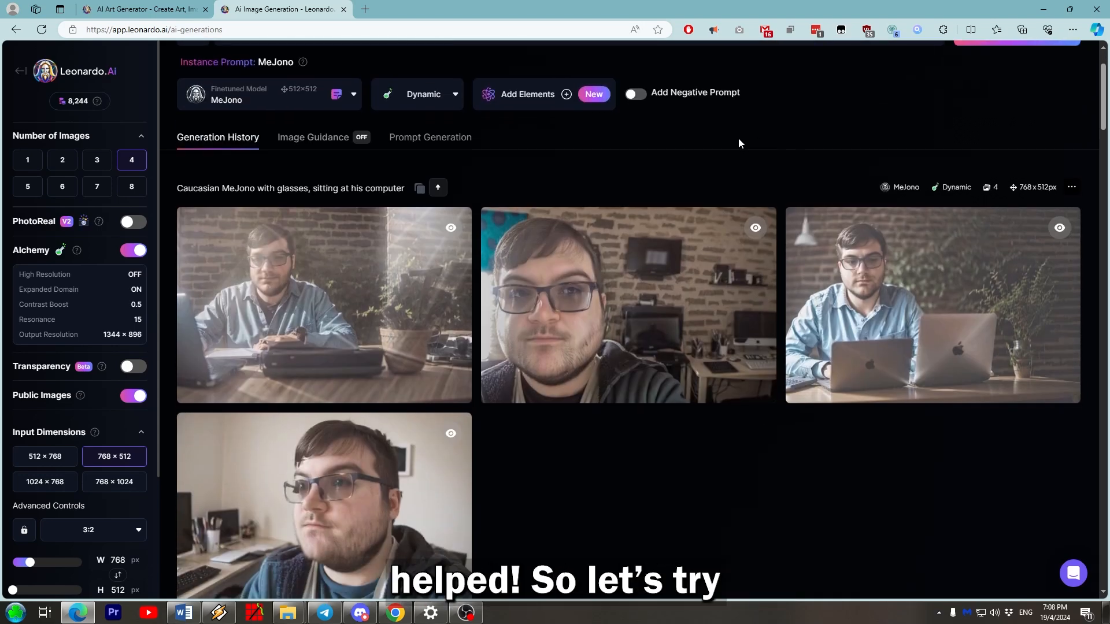